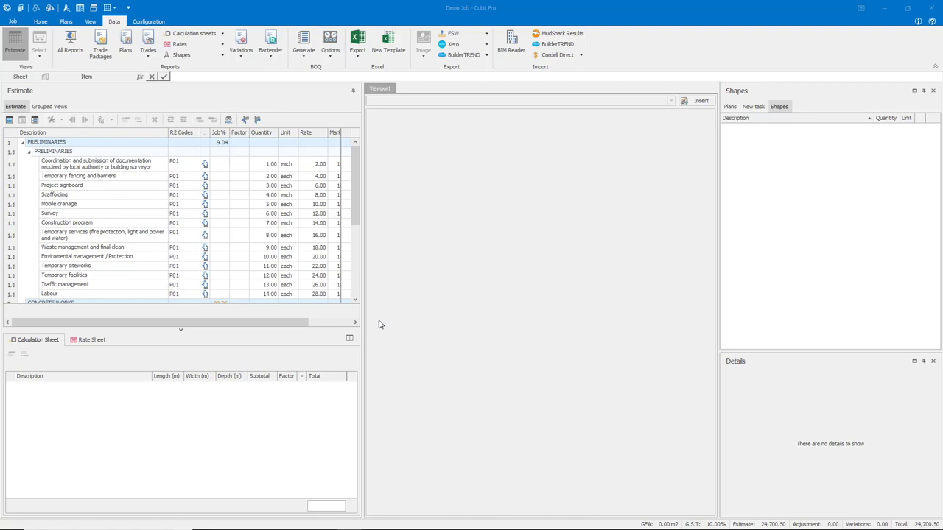
Set the Cubit Logo image as the report logo in the Reports options and confirm.
left_click(14, 21)
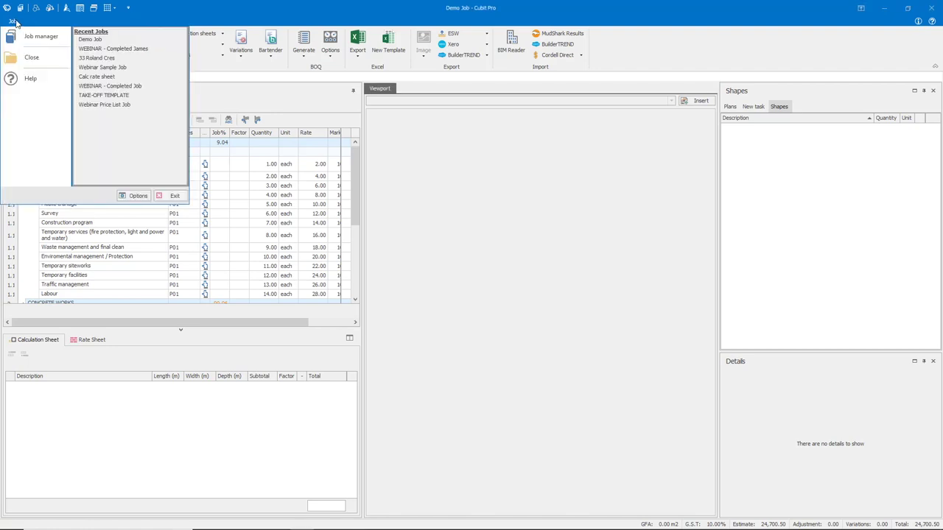
left_click(135, 195)
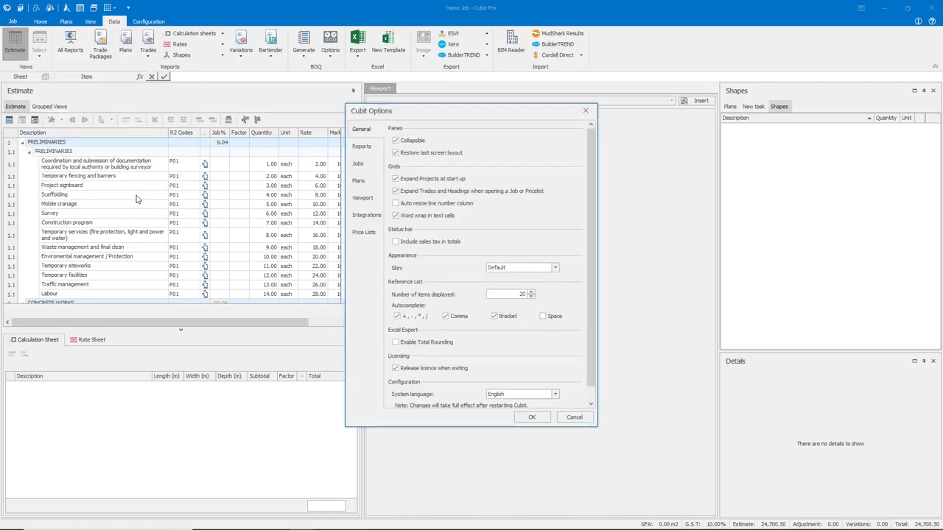
left_click(362, 147)
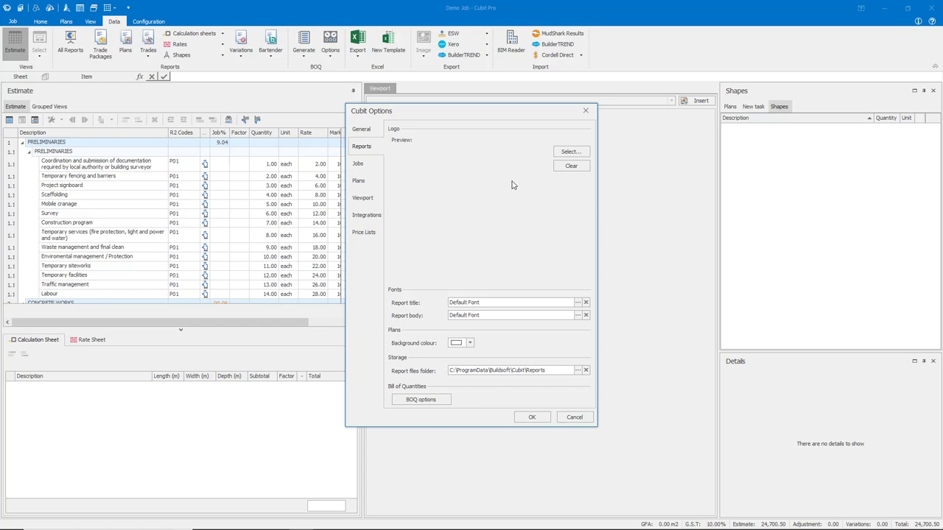
left_click(569, 153)
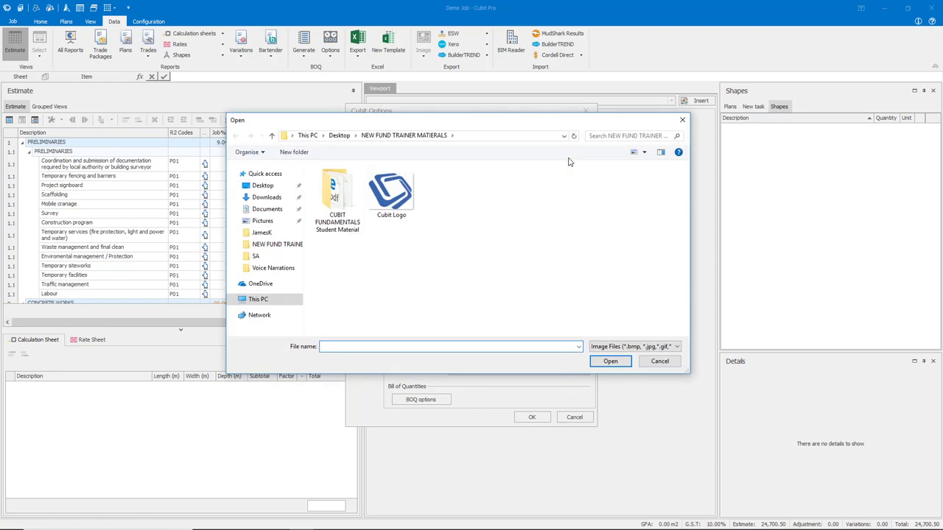
left_click(412, 199)
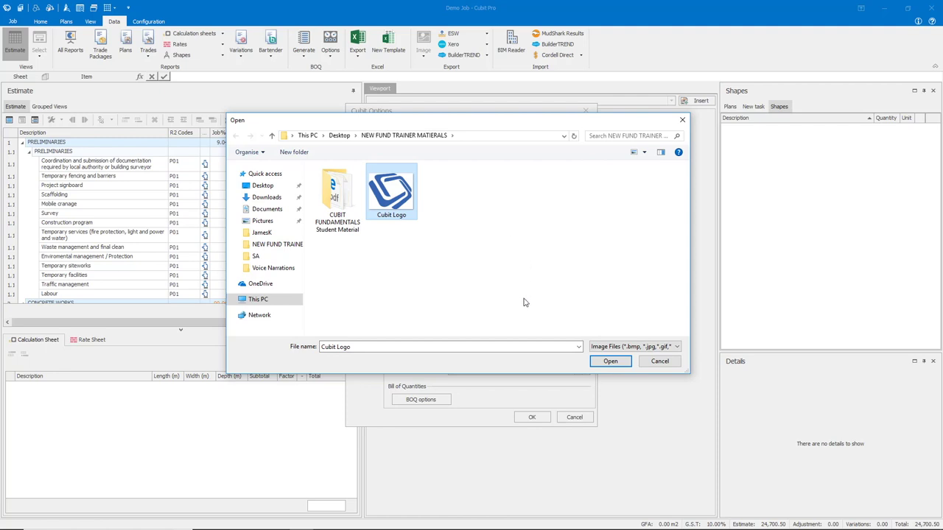
left_click(610, 361)
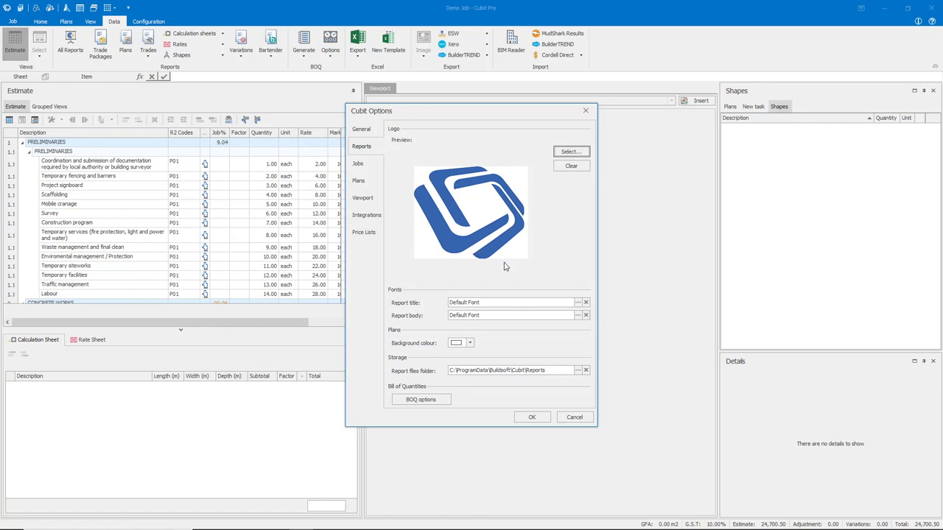
left_click(521, 417)
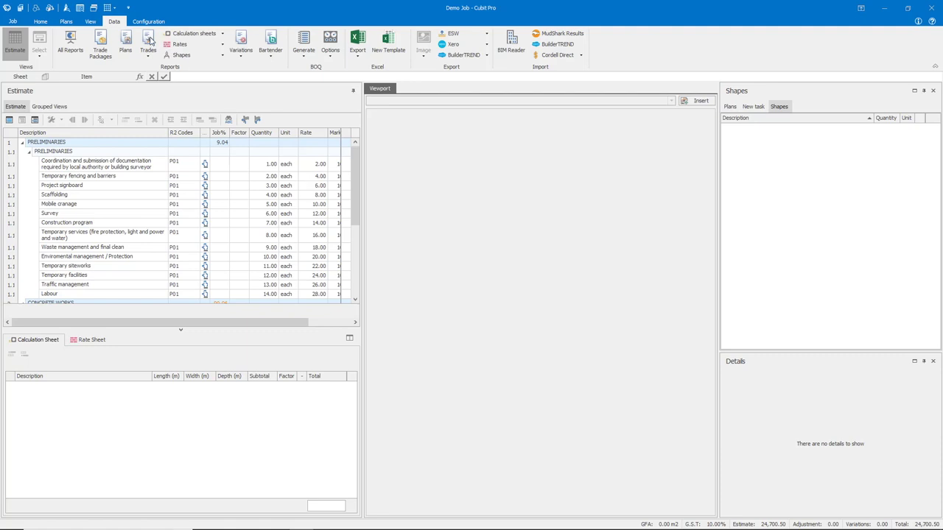
left_click(150, 45)
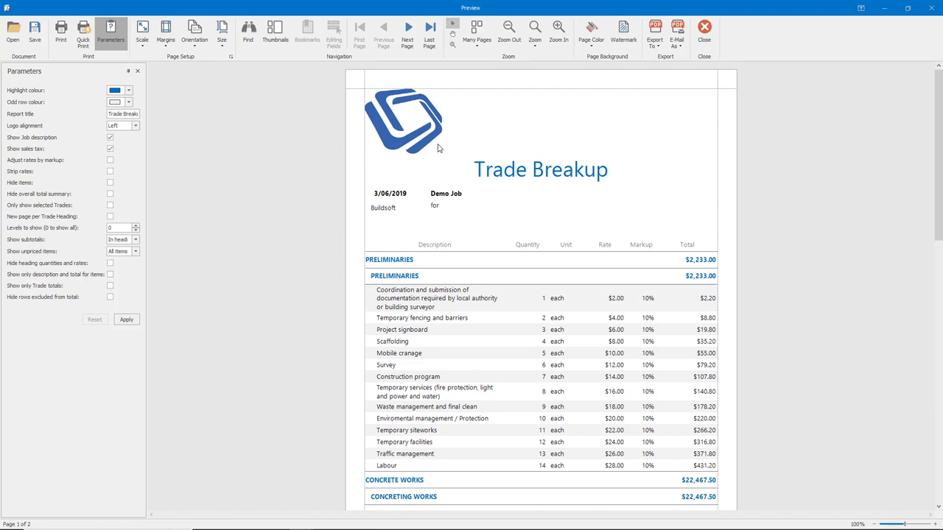
left_click(705, 37)
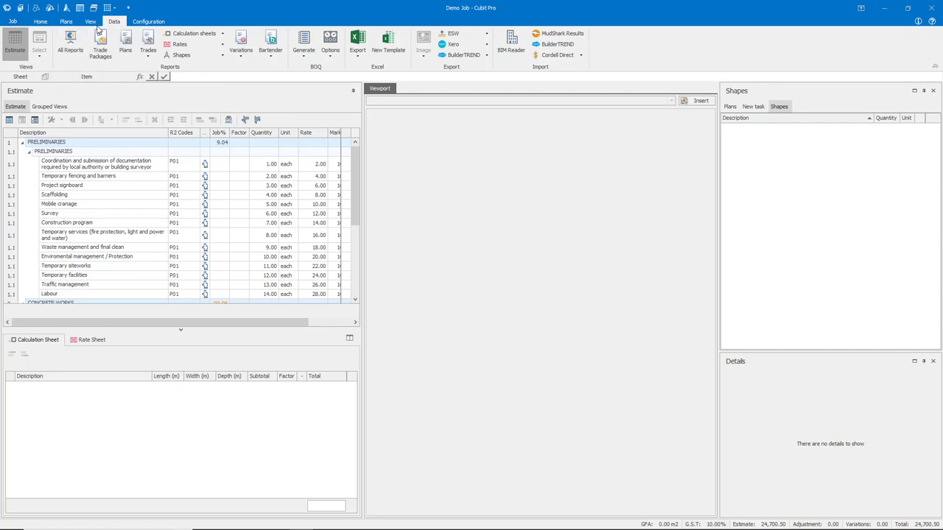
From All Reports, open the Trade report template in the Report Designer.
left_click(73, 42)
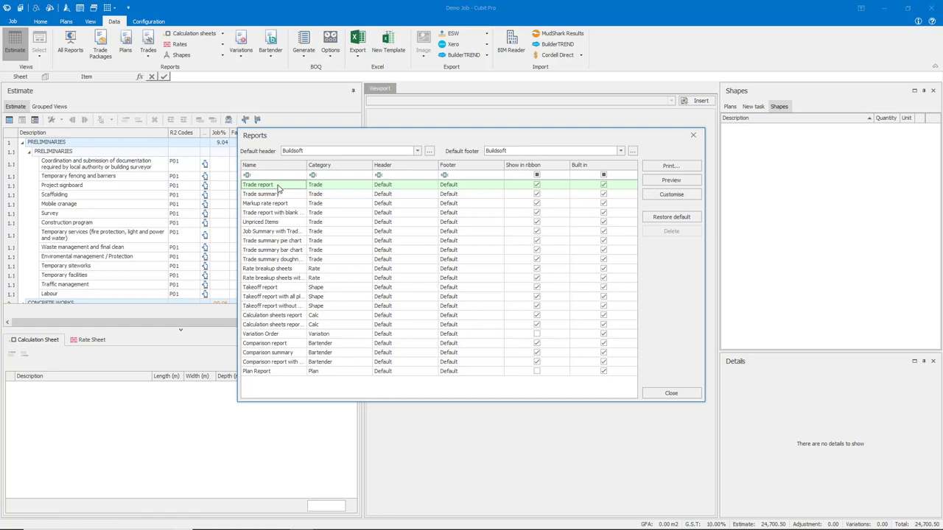
left_click(671, 195)
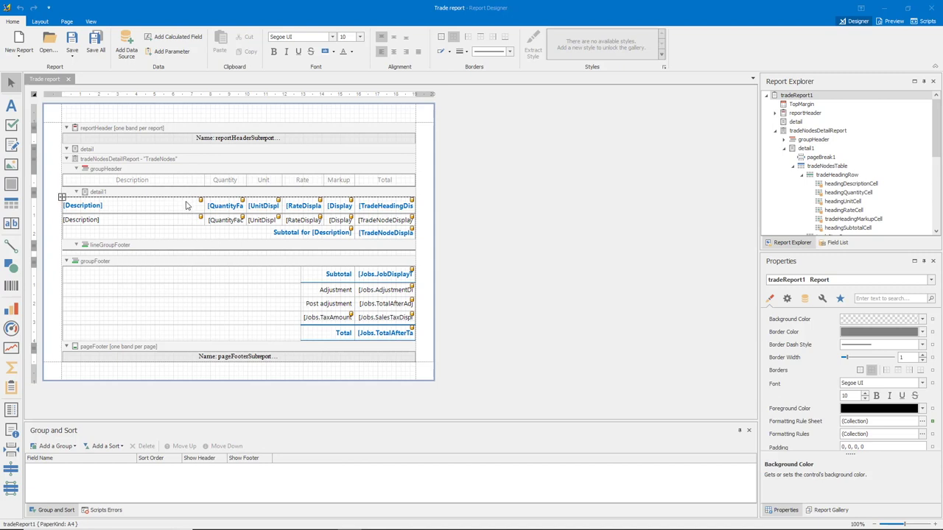
Insert a column to the right of the Description heading, adding tableCell1 over tableCell2.
right_click(186, 206)
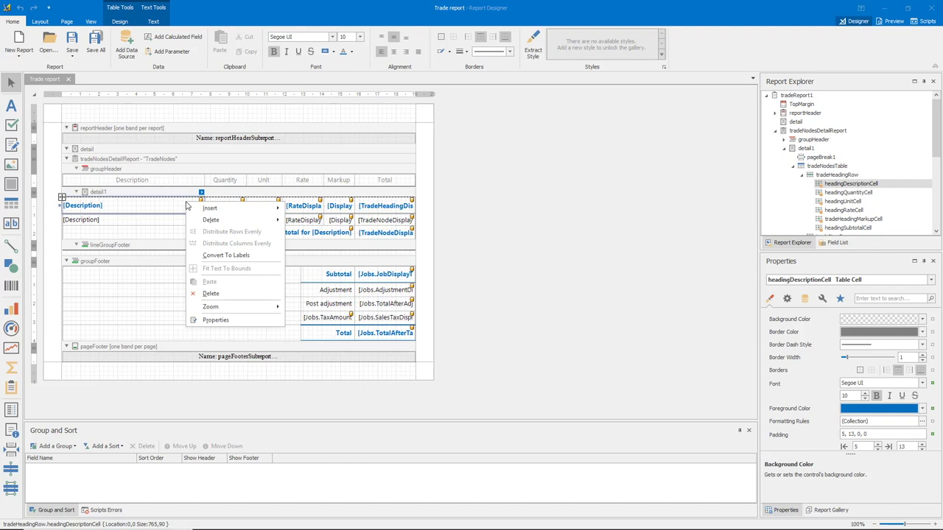
mouse_move(260, 212)
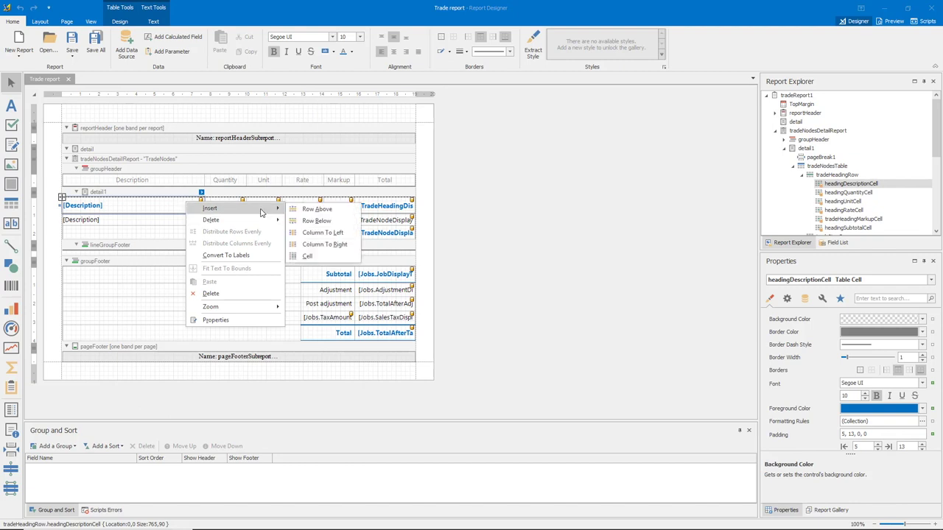
left_click(328, 245)
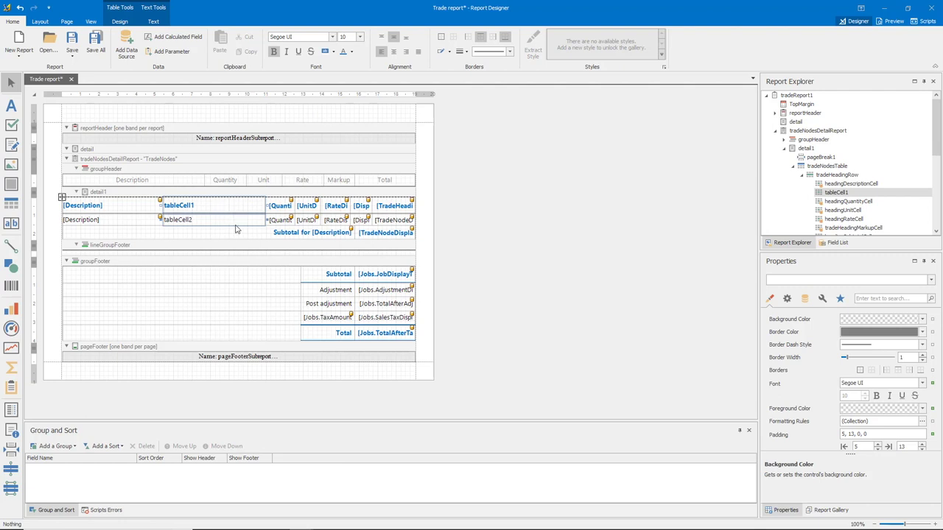
Bind the new heading cell tableCell1 to the TradeNodes R2 Codes field.
left_click(231, 211)
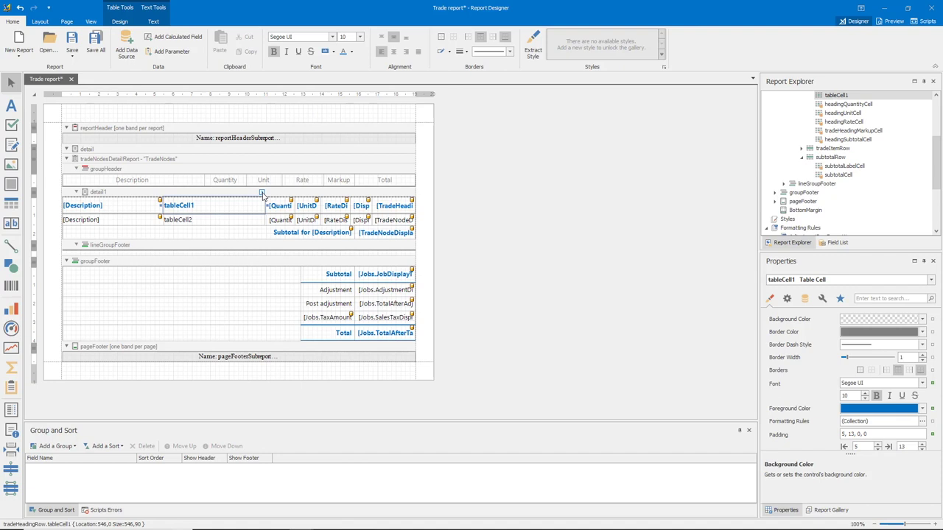
left_click(261, 193)
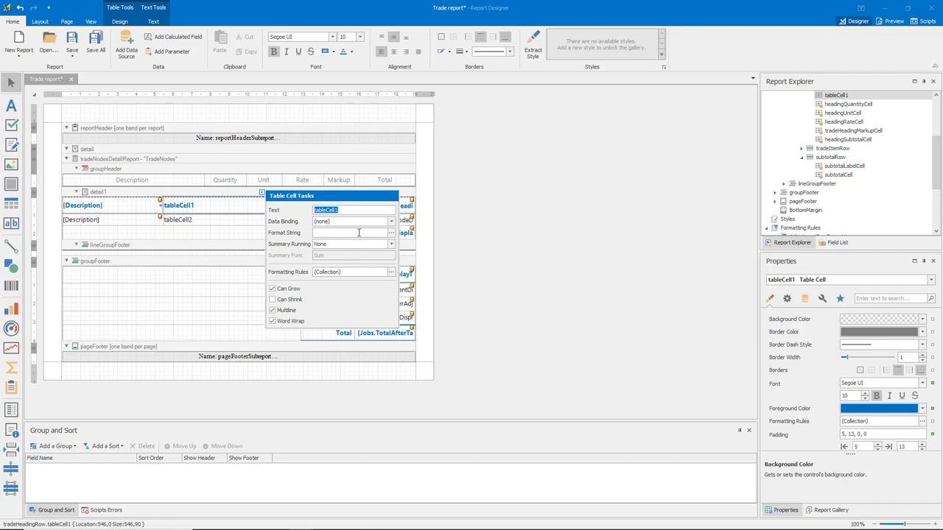
left_click(391, 222)
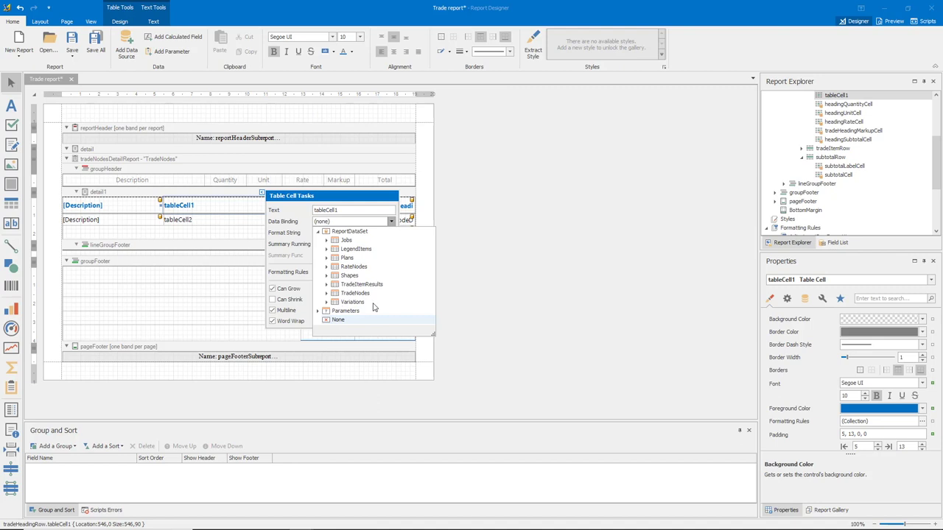
left_click(327, 294)
scroll(368, 291, "down", 3)
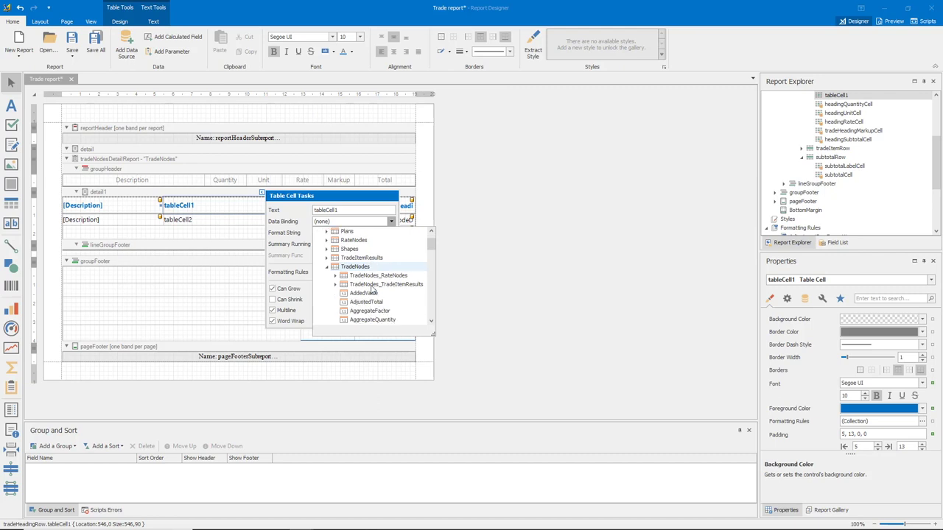
scroll(372, 290, "down", 1)
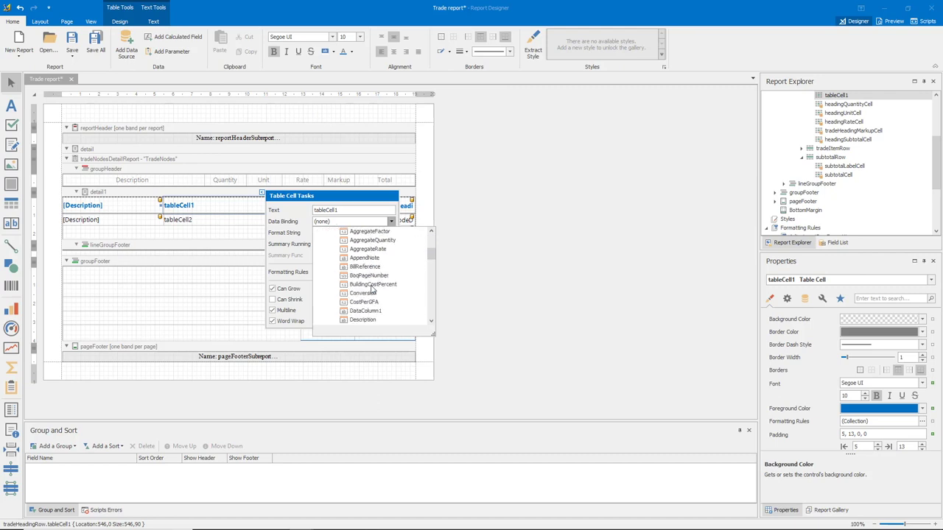
scroll(373, 290, "down", 5)
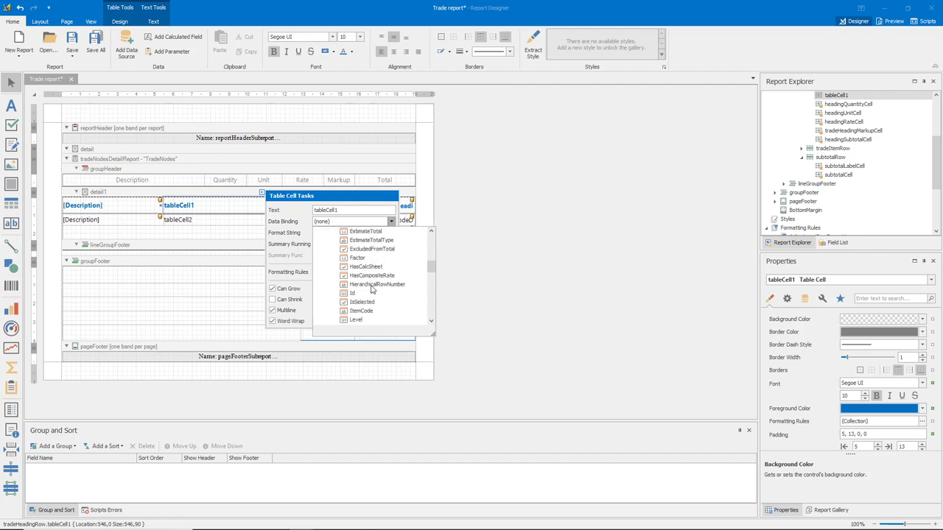
scroll(371, 290, "down", 6)
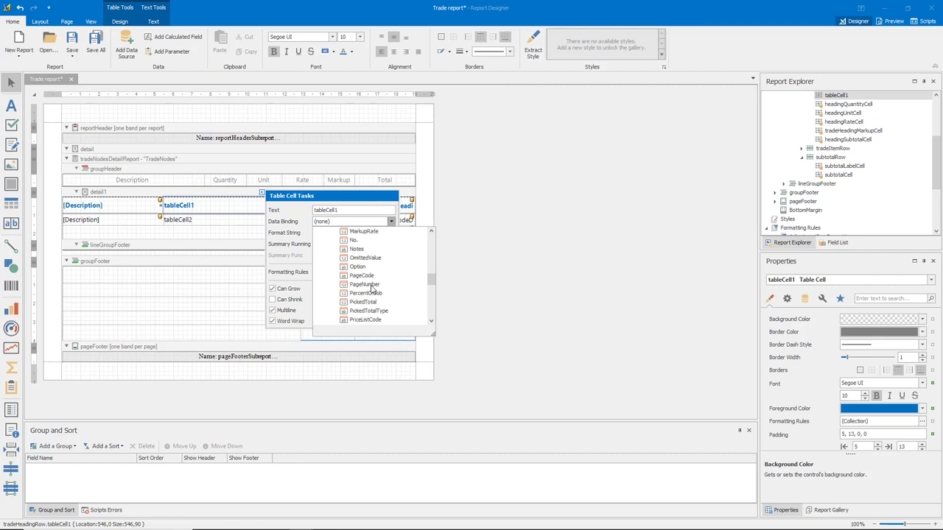
scroll(372, 289, "down", 3)
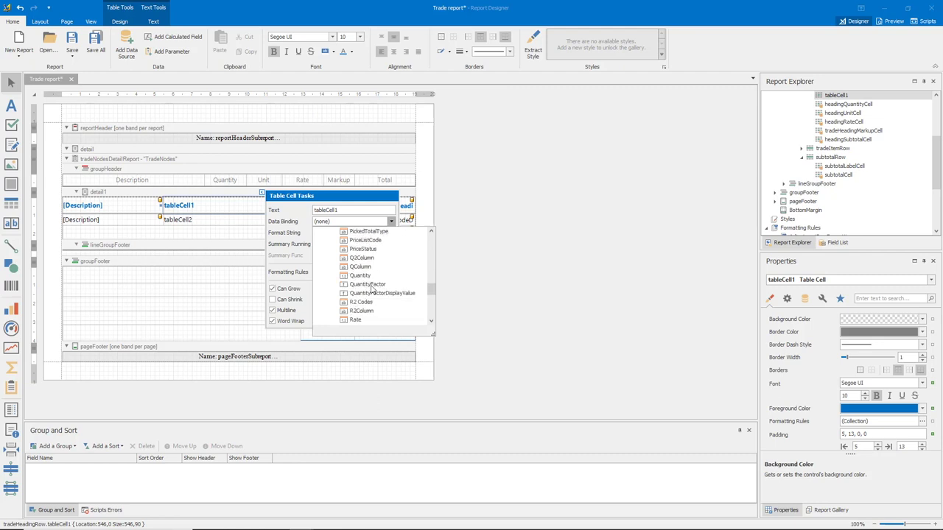
left_click(362, 302)
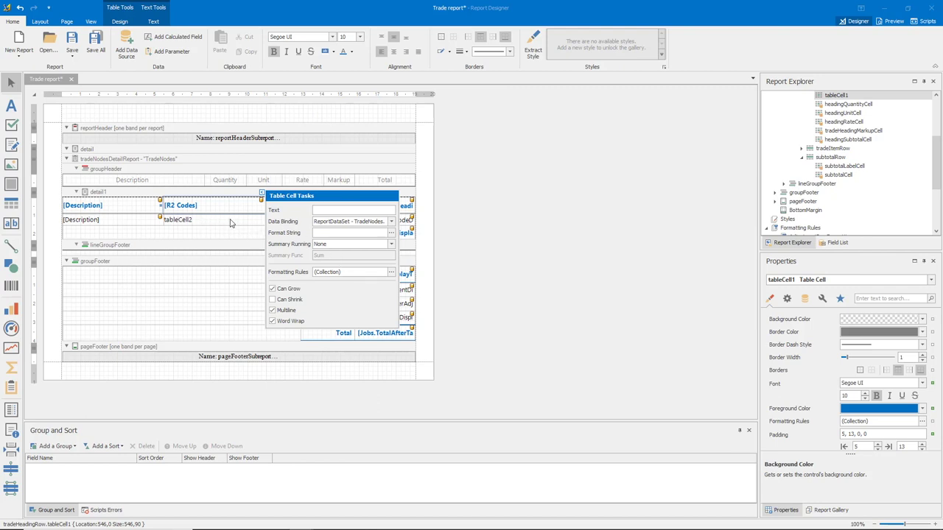
Bind the detail cell tableCell2 to R2 Codes too, then close its tasks panel.
left_click(230, 222)
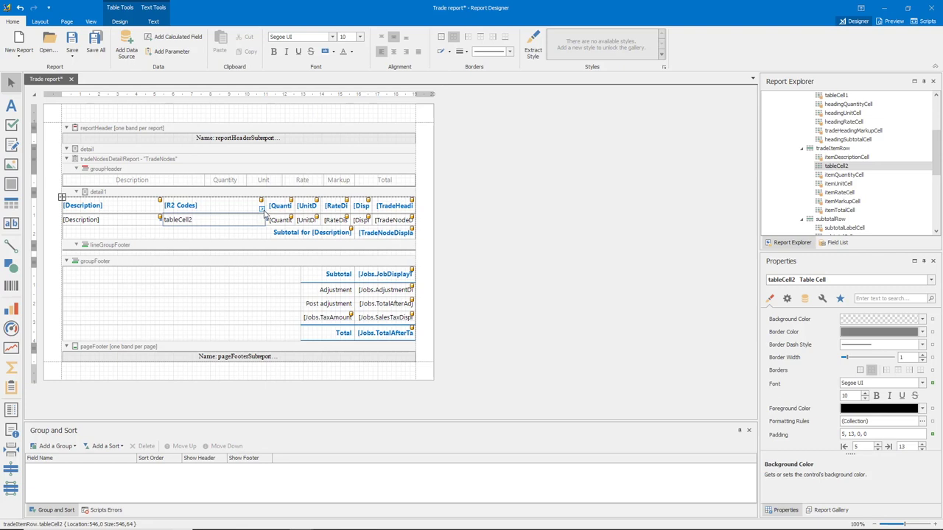
left_click(262, 210)
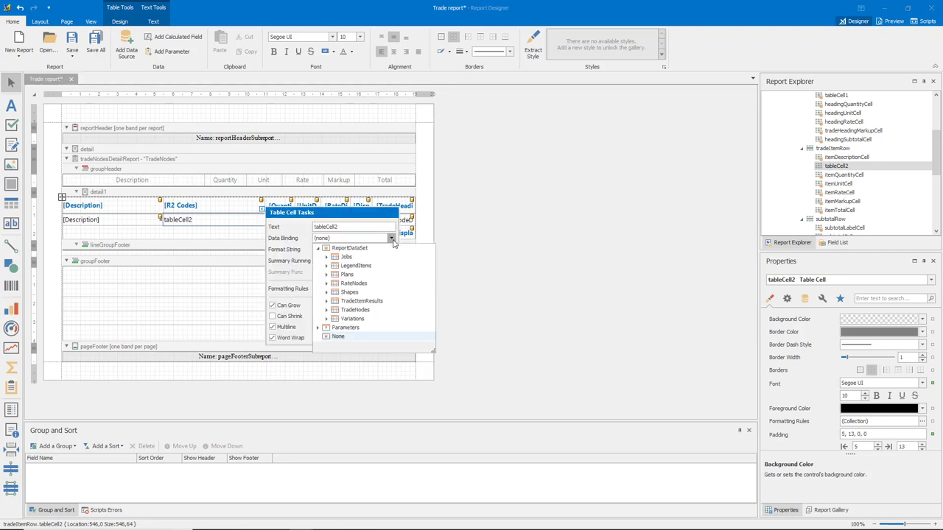
left_click(327, 310)
scroll(329, 313, "down", 5)
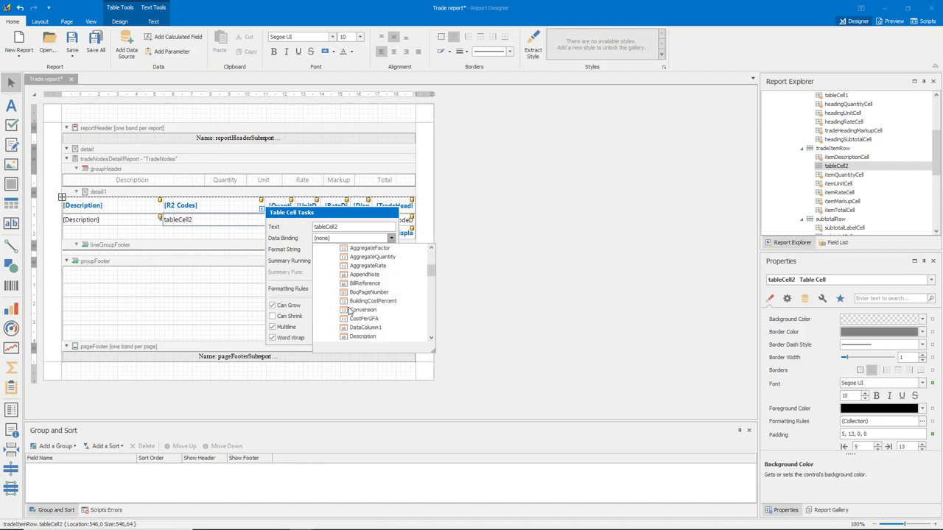
scroll(350, 311, "down", 8)
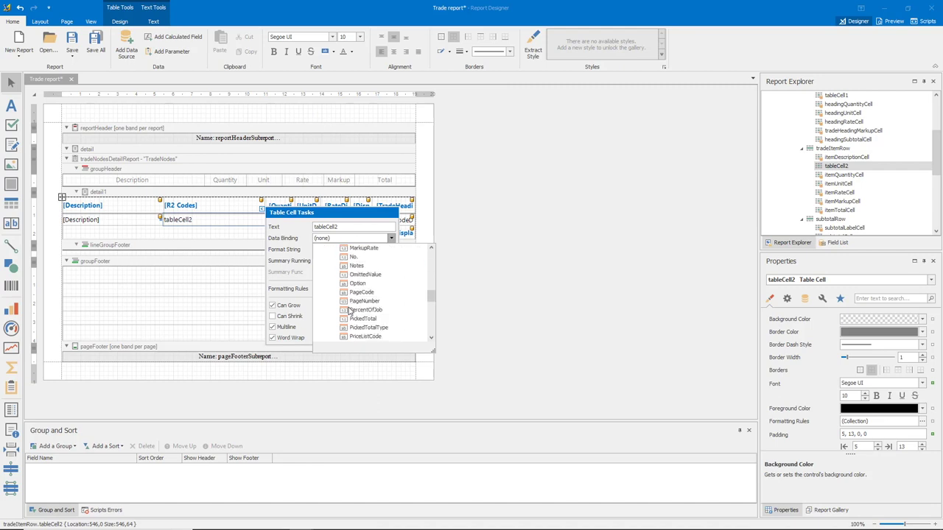
scroll(350, 312, "down", 2)
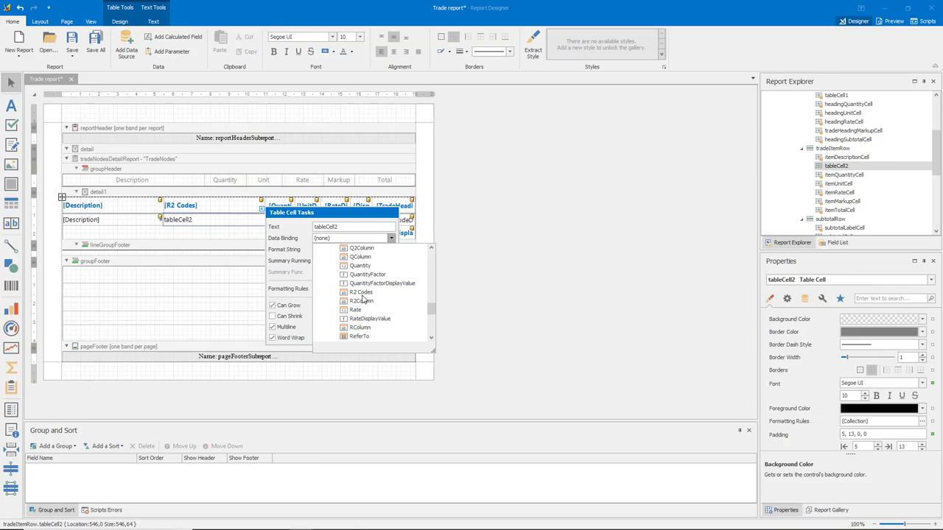
left_click(362, 296)
left_click(451, 273)
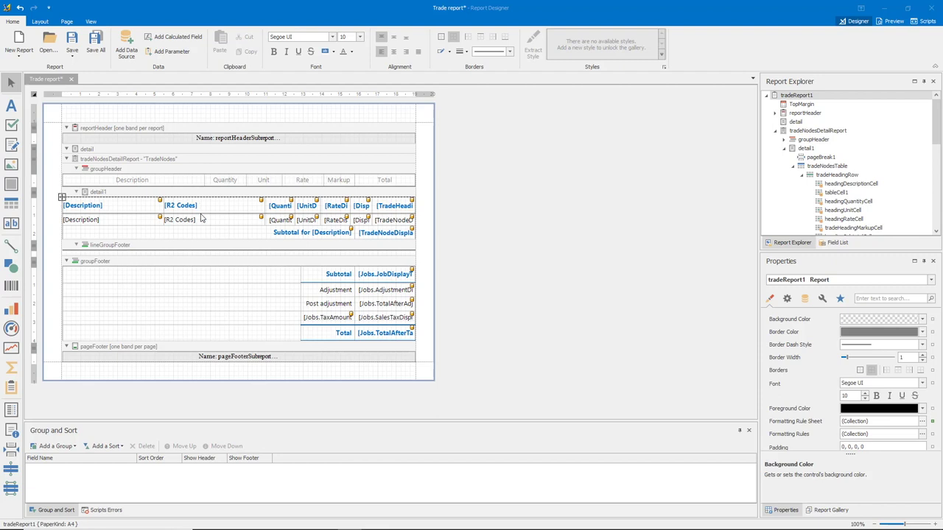
Insert a column right of the Description header and narrow the new cells so Quantity widens.
left_click(200, 185)
right_click(199, 185)
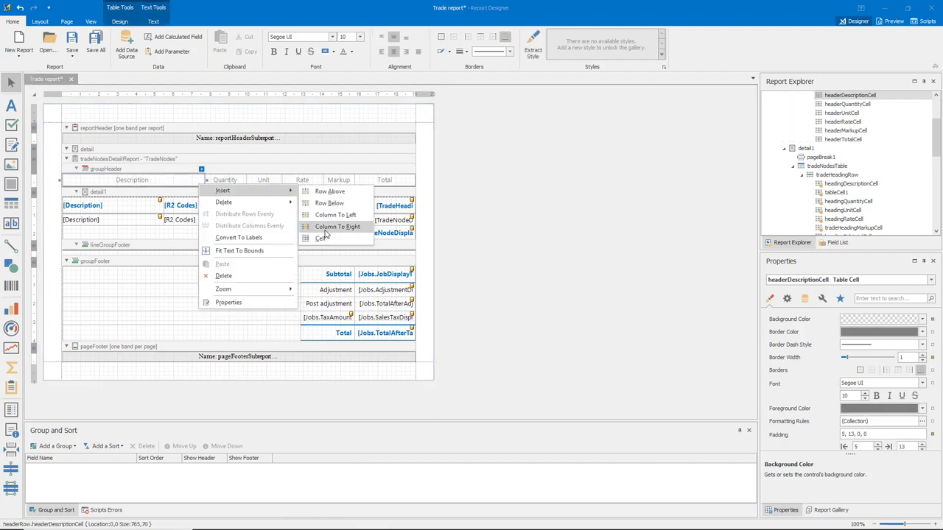
left_click(325, 226)
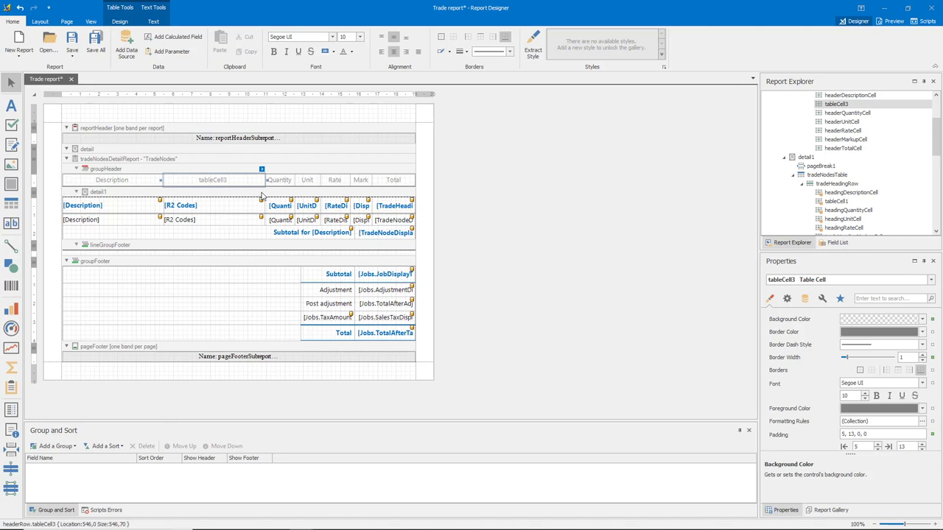
left_click_drag(265, 181, 213, 181)
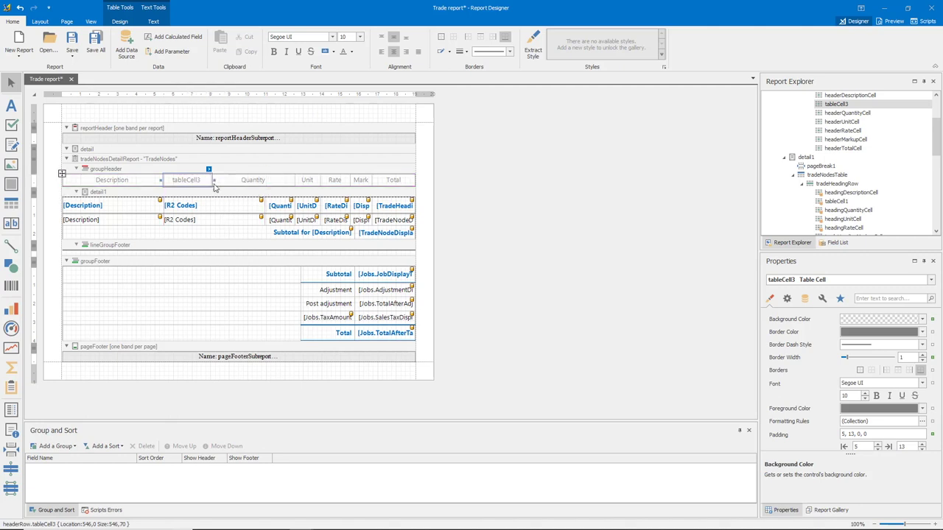
left_click(260, 206)
left_click_drag(262, 205, 210, 205)
left_click(247, 220)
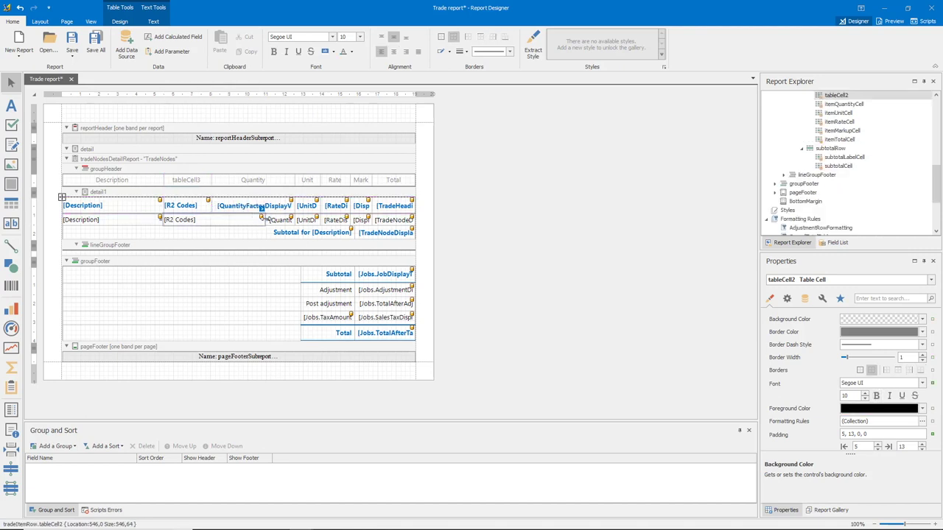
left_click_drag(218, 222, 209, 221)
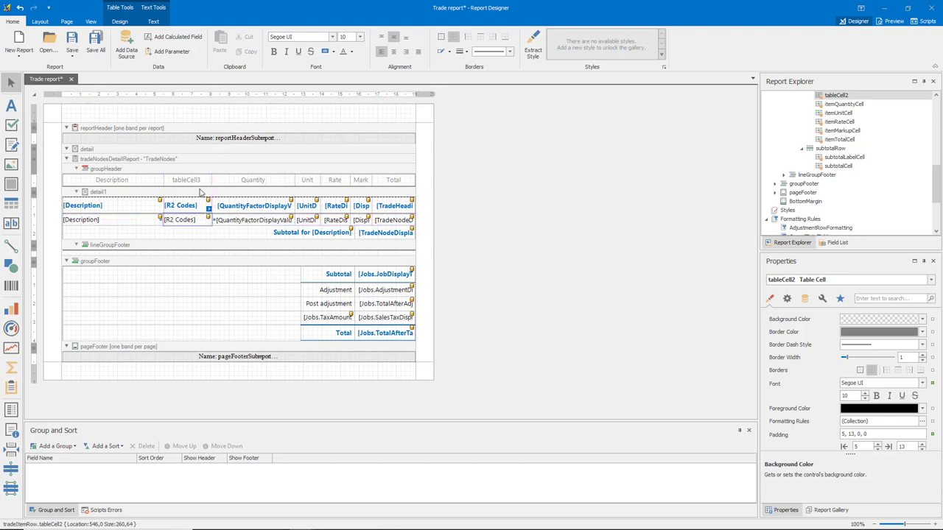
Label the new heading cell 'Codes'.
double_click(199, 184)
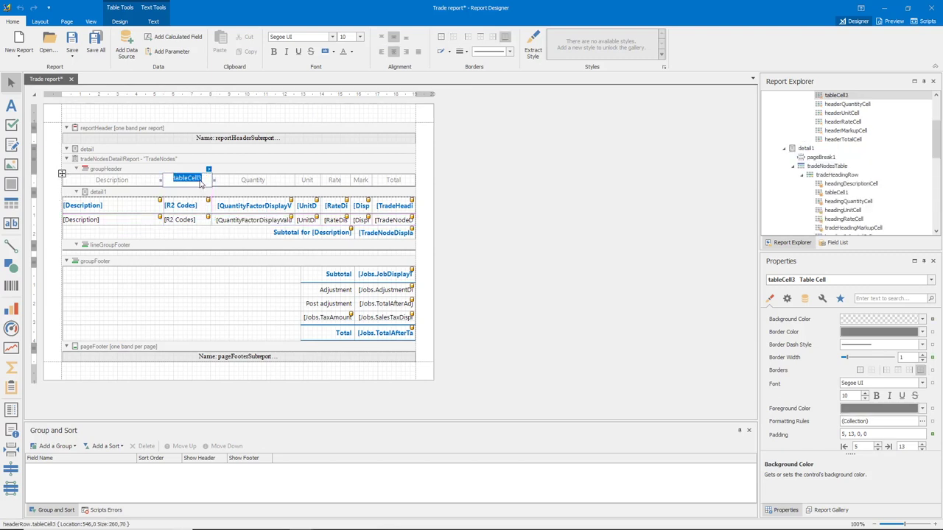
key("BackSpace")
type("Codes")
left_click(494, 211)
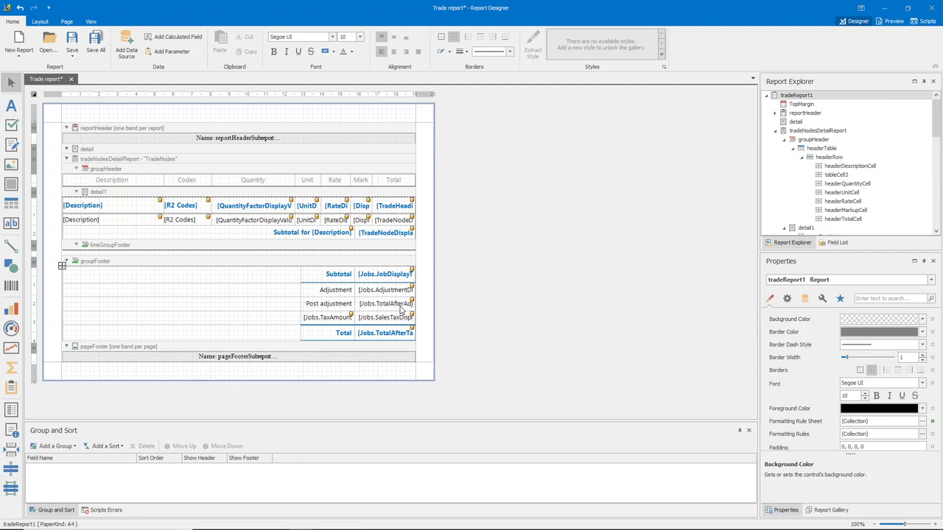
Preview the Trade Breakup report to see P01 codes in the Codes column.
left_click(892, 20)
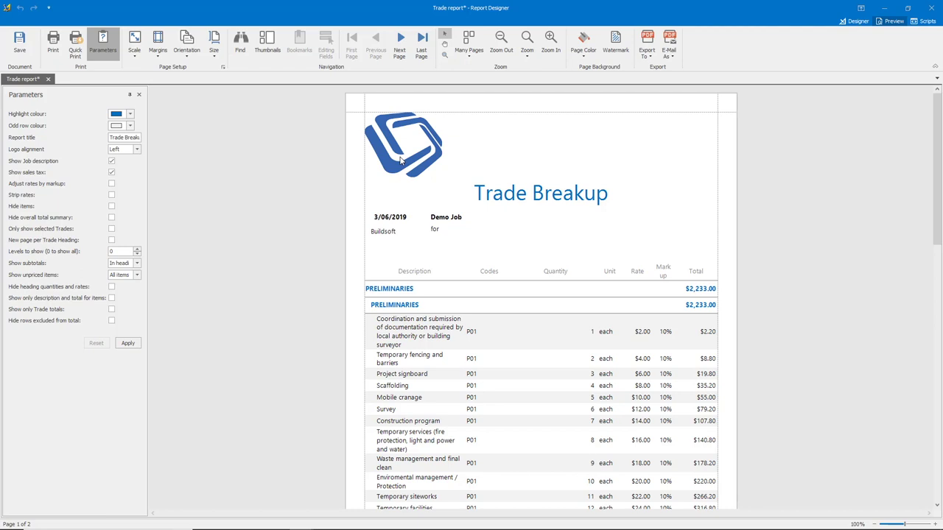
Back in Designer, select the Codes header and [R2 Codes] cells and delete the column.
left_click(853, 21)
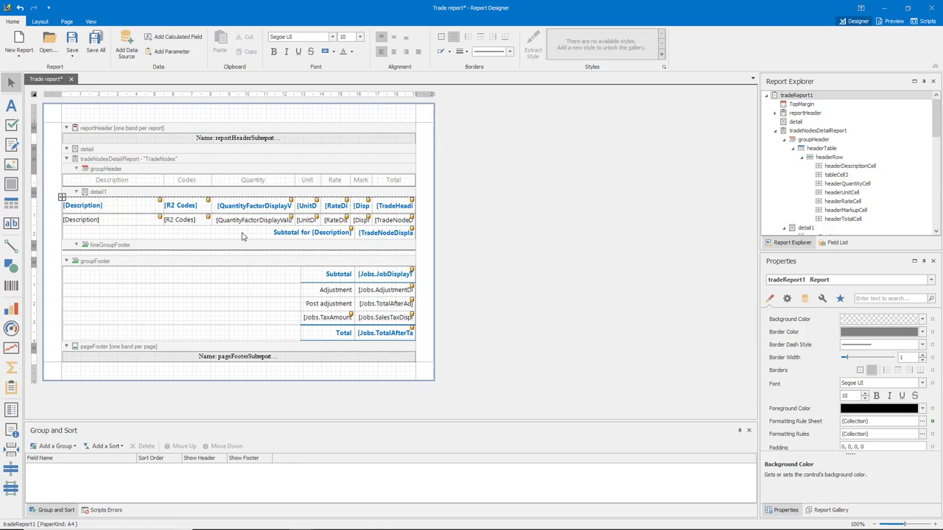
left_click(188, 221)
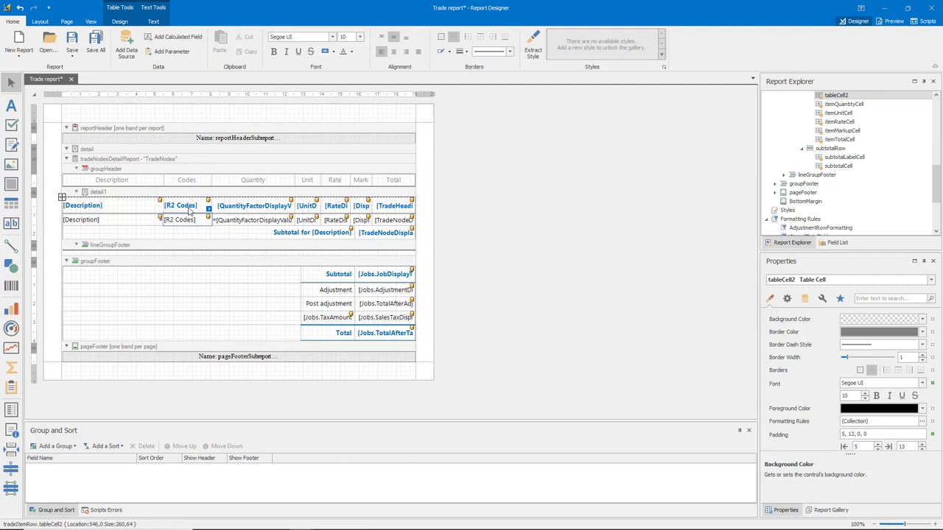
left_click(206, 221, "ctrl")
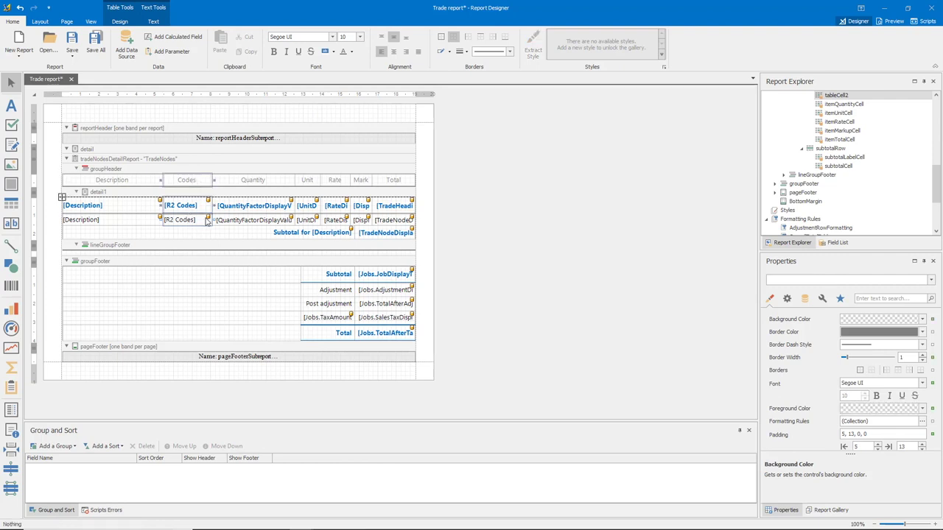
key("Delete")
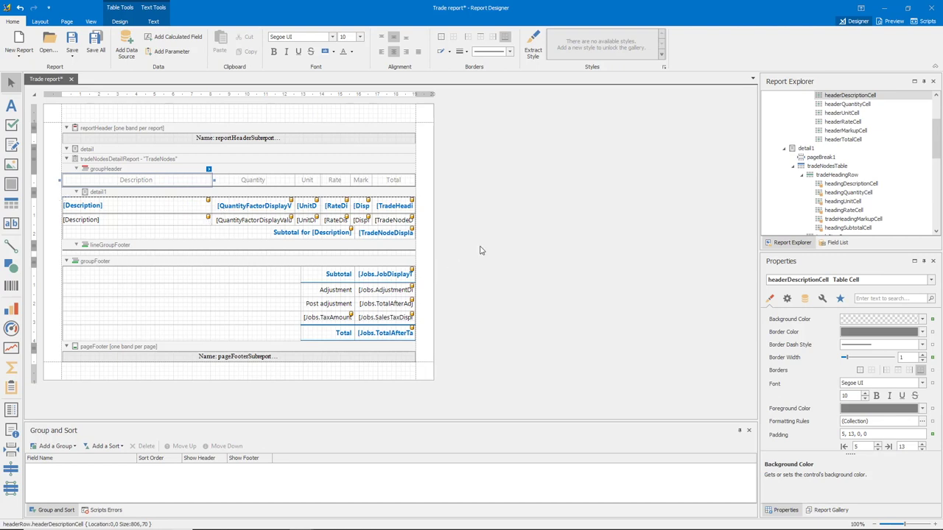
Preview the Trade Breakup report again, now without the Codes column.
left_click(893, 21)
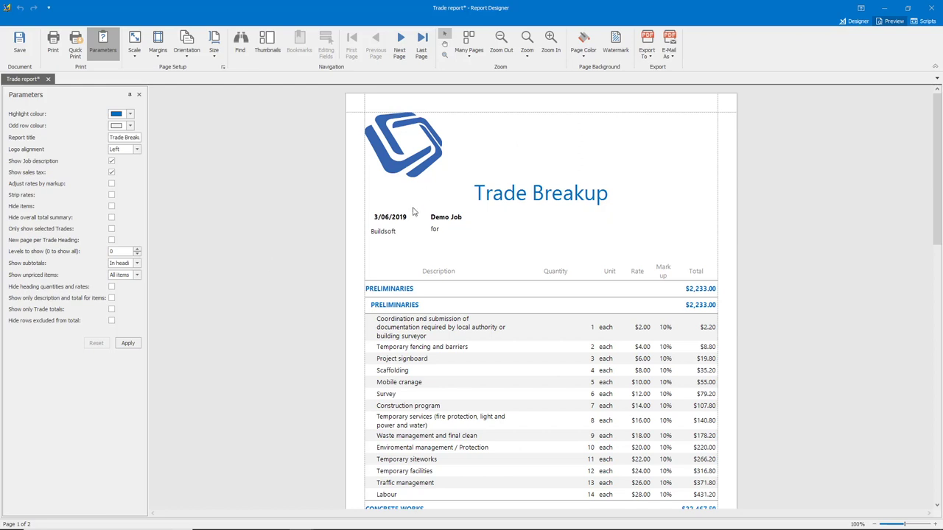
Change the Report title parameter from 'Trade Breakup' to 'Trade Name' and apply it.
double_click(124, 137)
left_click(123, 139)
left_click_drag(126, 138, 172, 138)
type("Name")
left_click(128, 343)
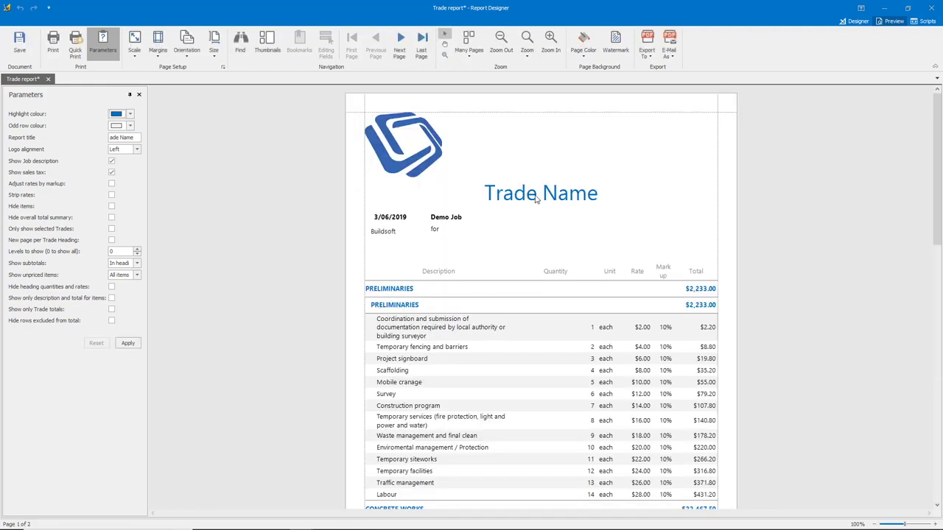
left_click(111, 196)
left_click(135, 249)
left_click(124, 343)
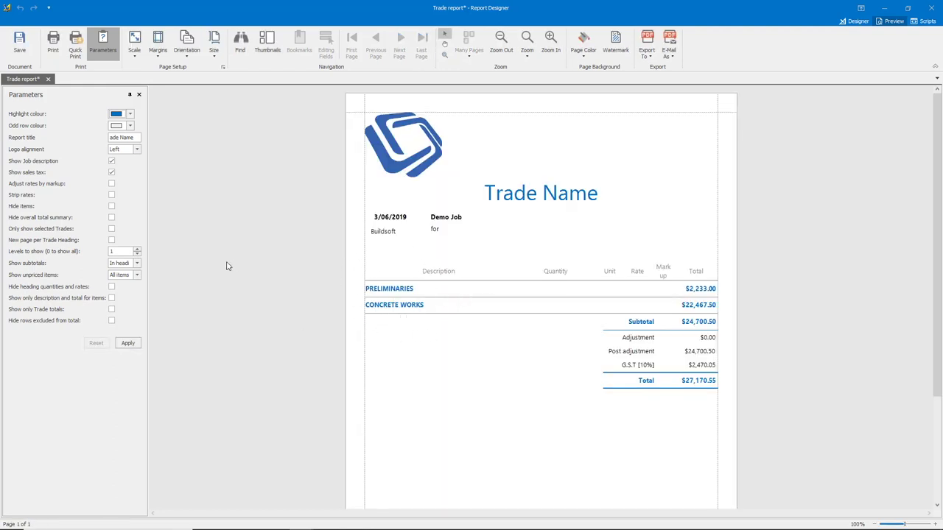
left_click(137, 249)
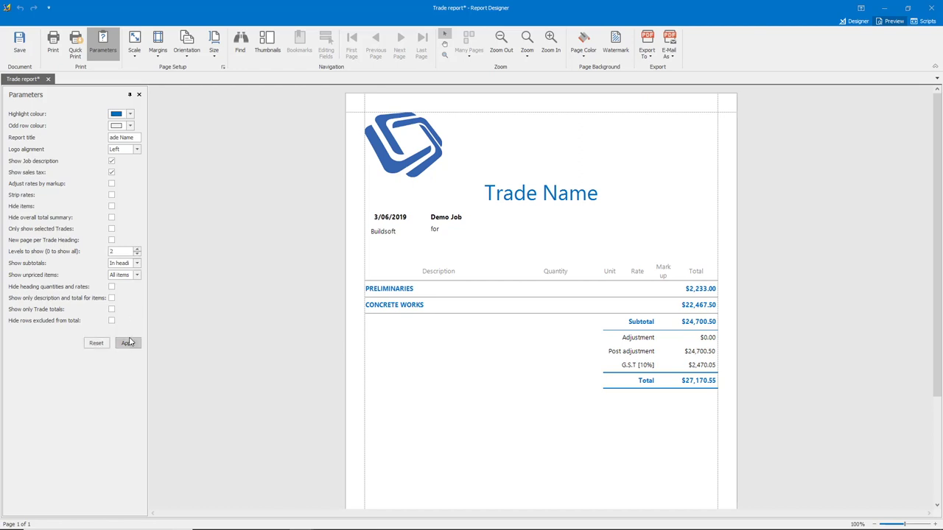
left_click(128, 343)
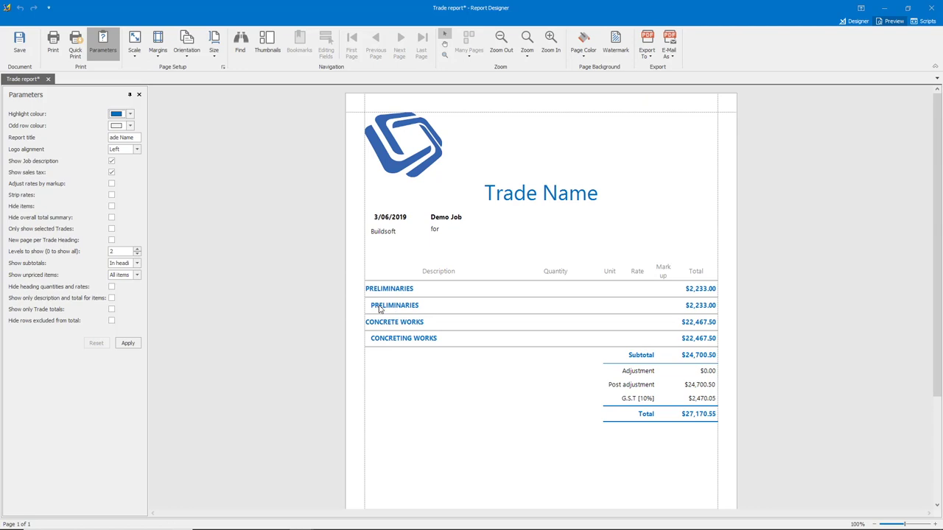
left_click(138, 249)
left_click(127, 343)
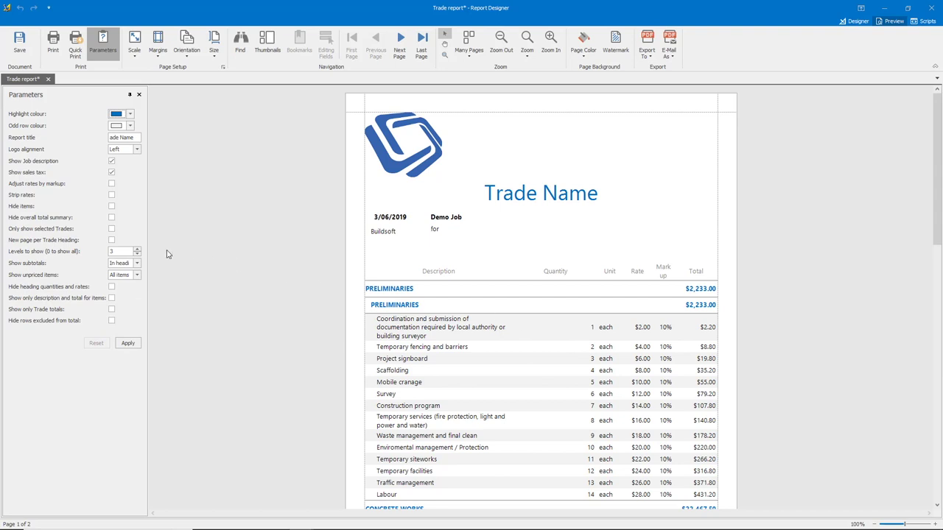
left_click(137, 254)
left_click(137, 254)
left_click(137, 254)
left_click(128, 343)
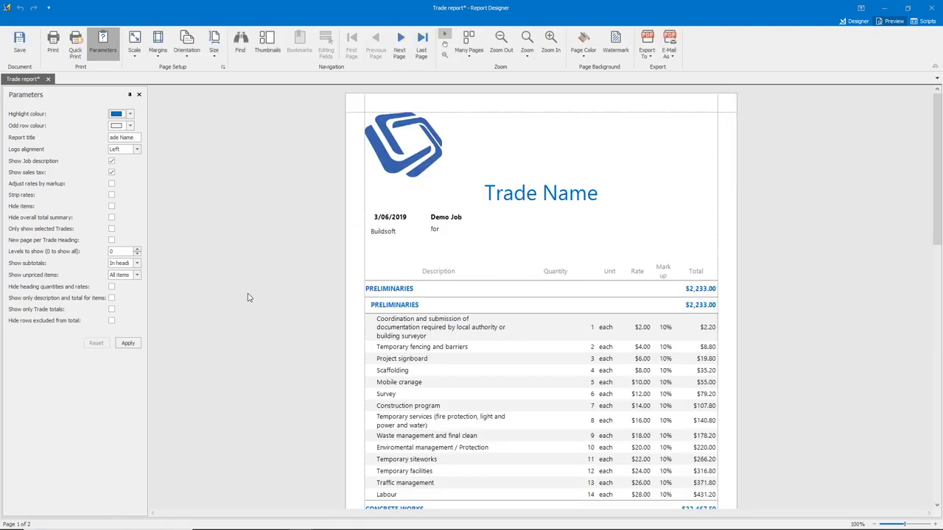